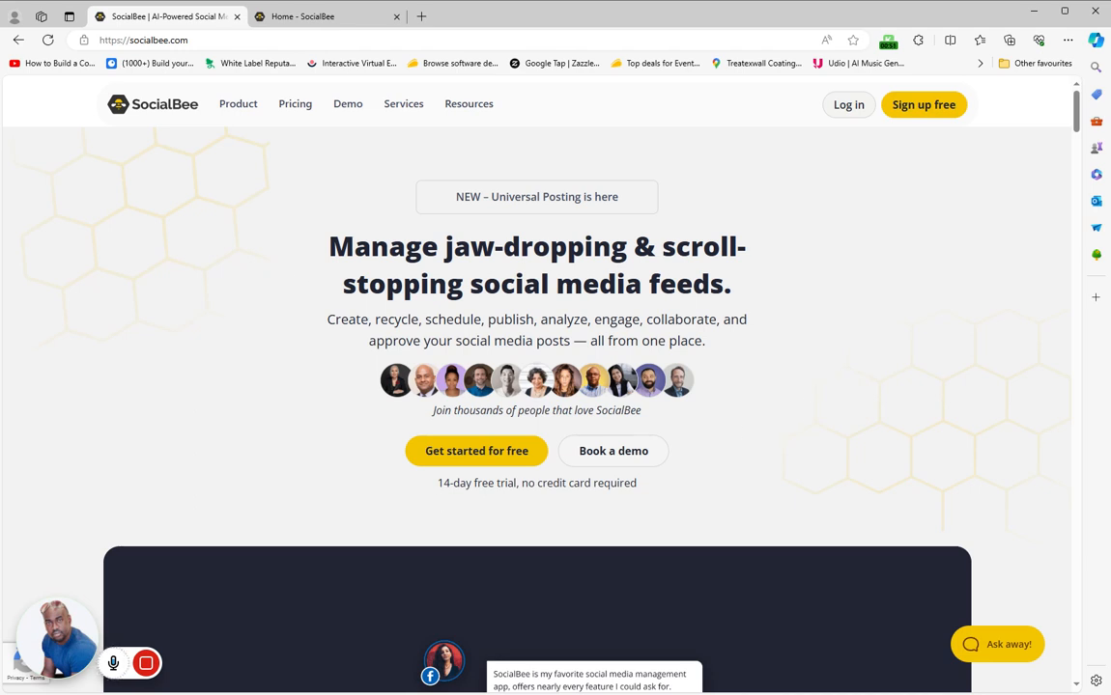
Look over the SocialBee website's home page down to the product preview above the supported networks
drag(435, 491, 521, 485)
click(832, 420)
drag(1072, 133, 1082, 155)
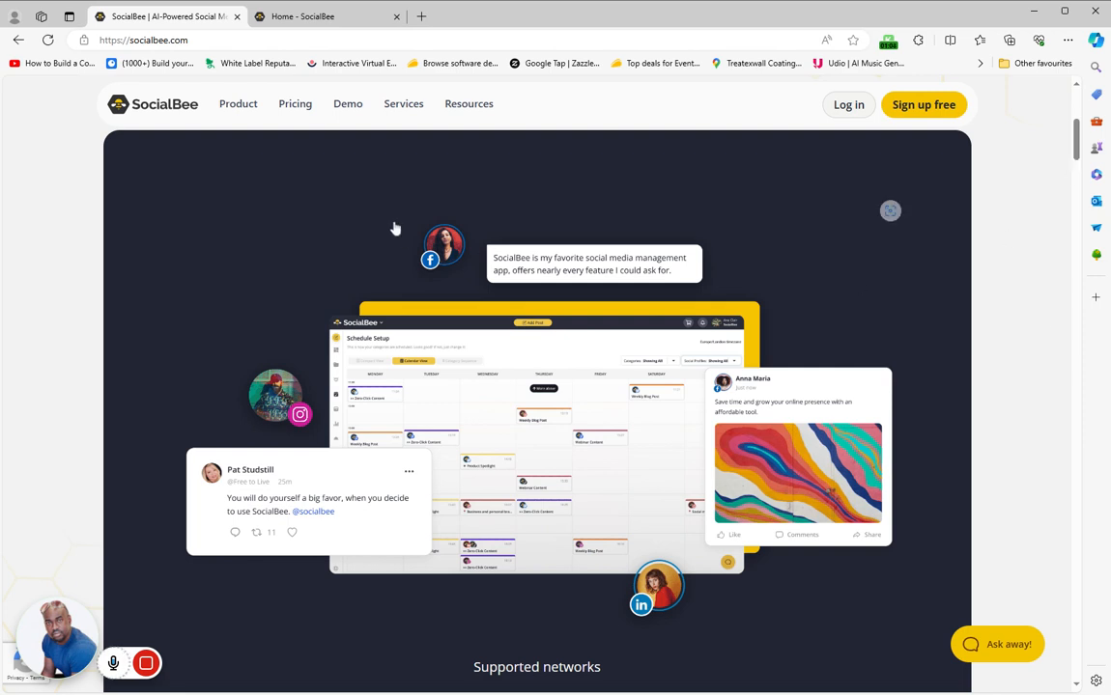
Switch to the app's home dashboard and view the network types offered for a new Universal Posting account, without connecting one
click(324, 22)
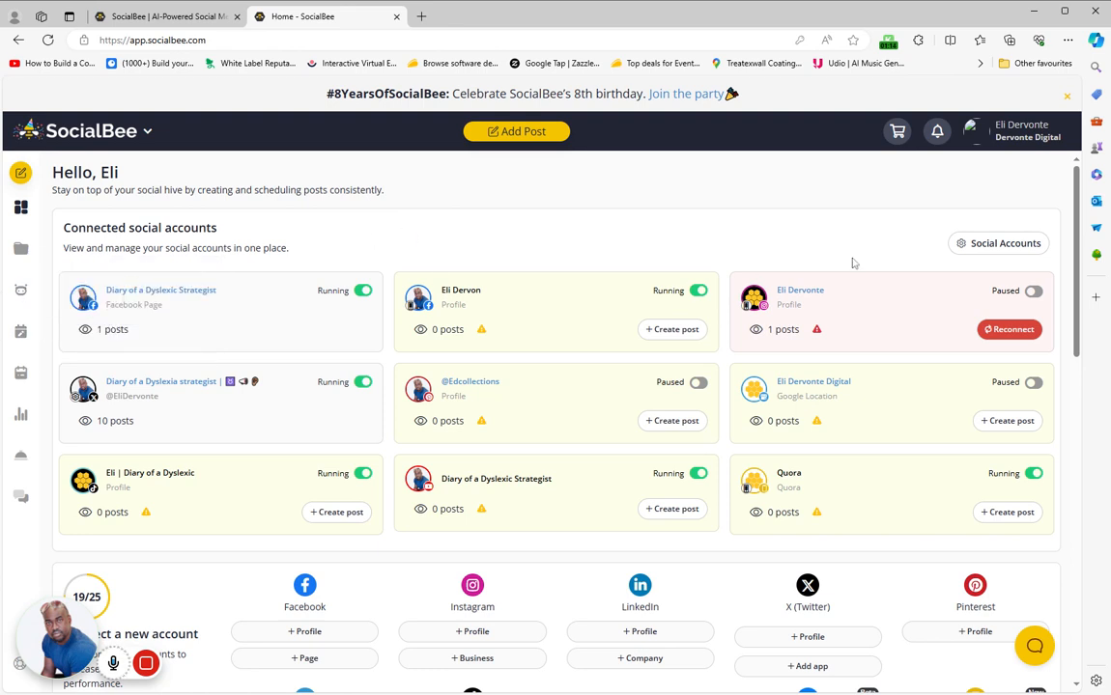
drag(1078, 199, 861, 306)
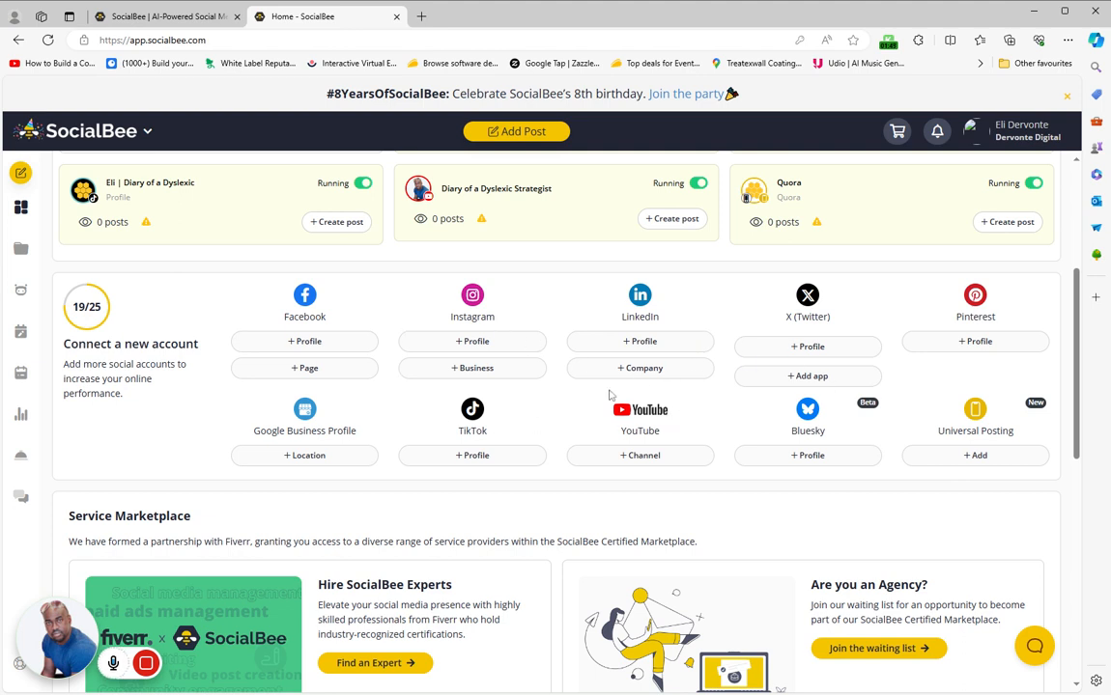
click(975, 455)
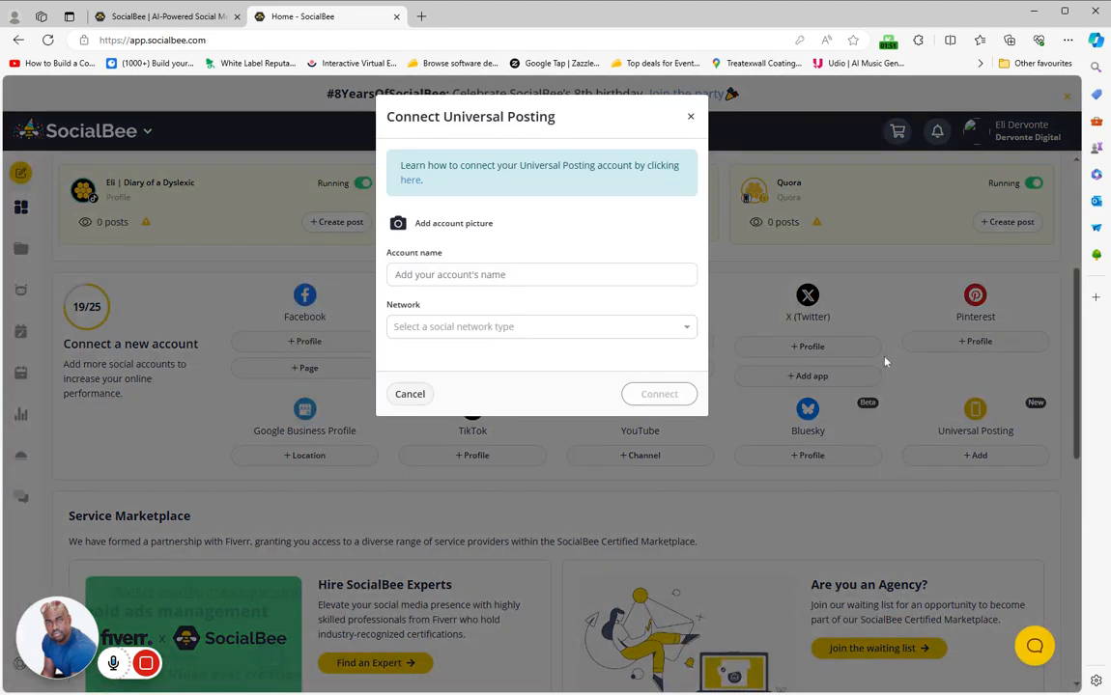
click(503, 321)
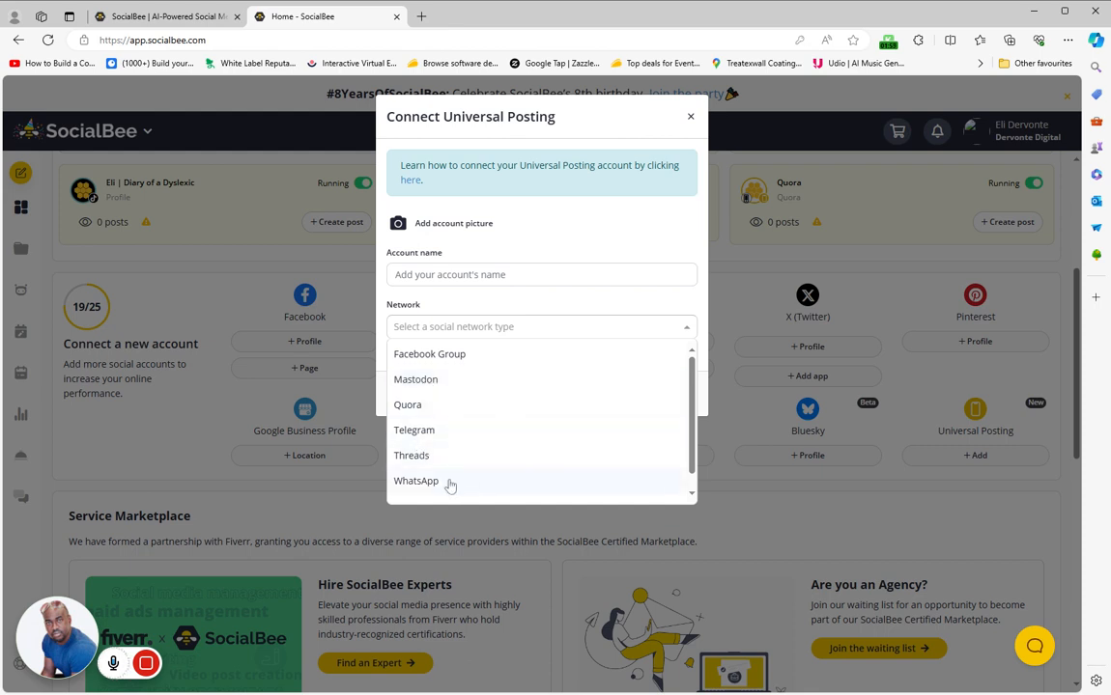
scroll(541, 425, down, 1)
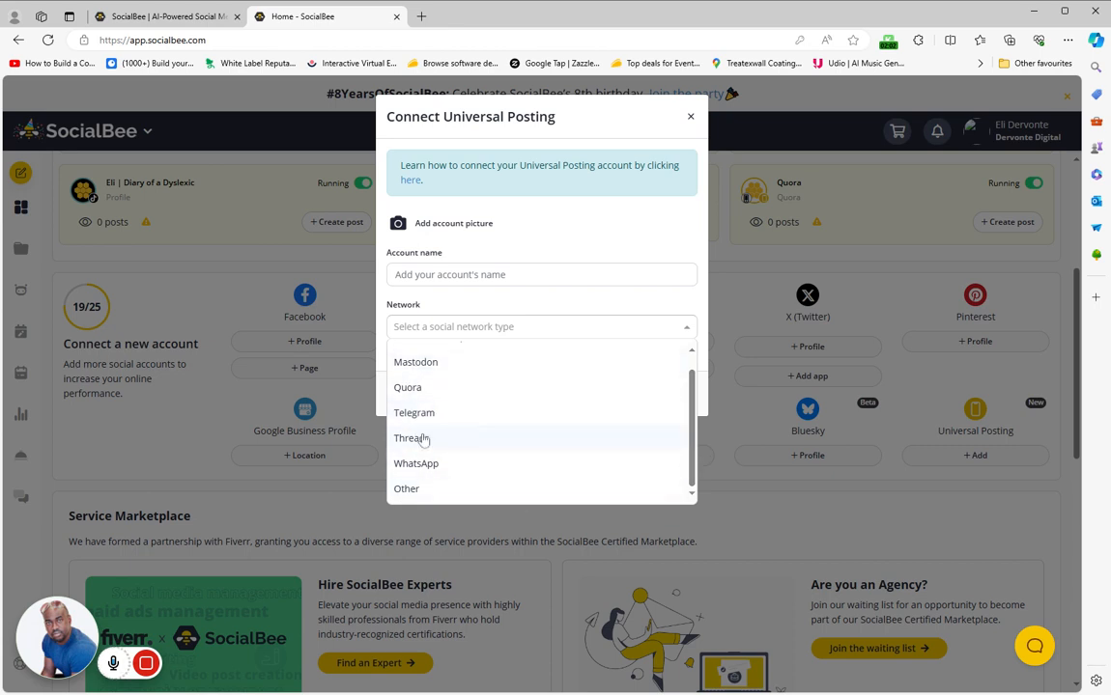
click(636, 225)
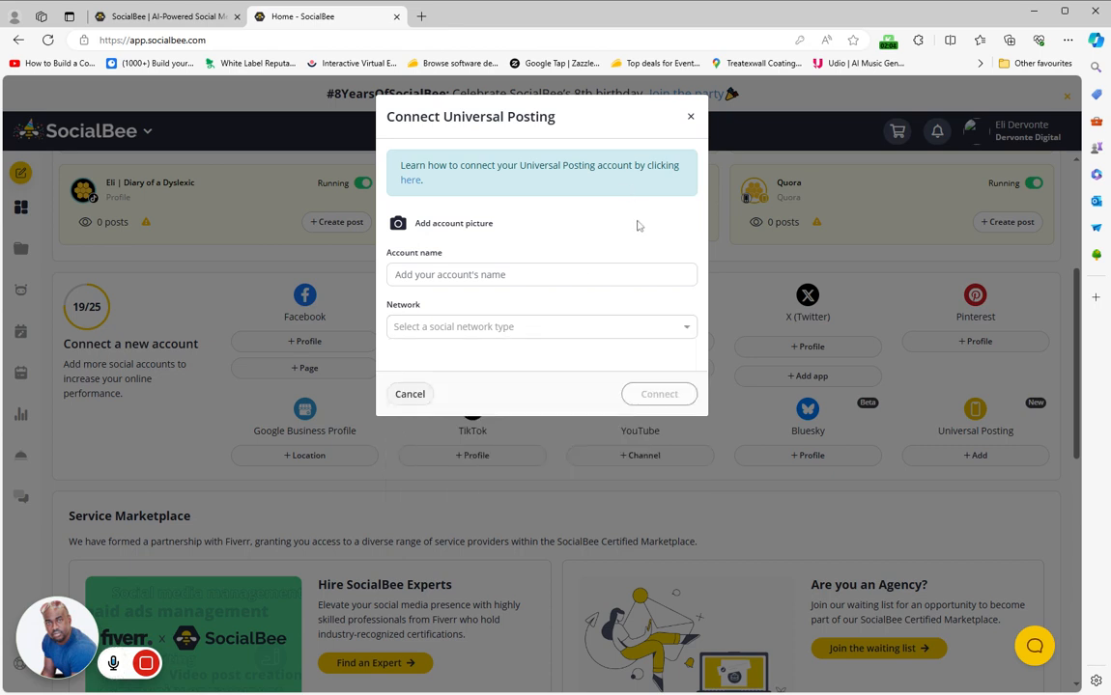
click(409, 394)
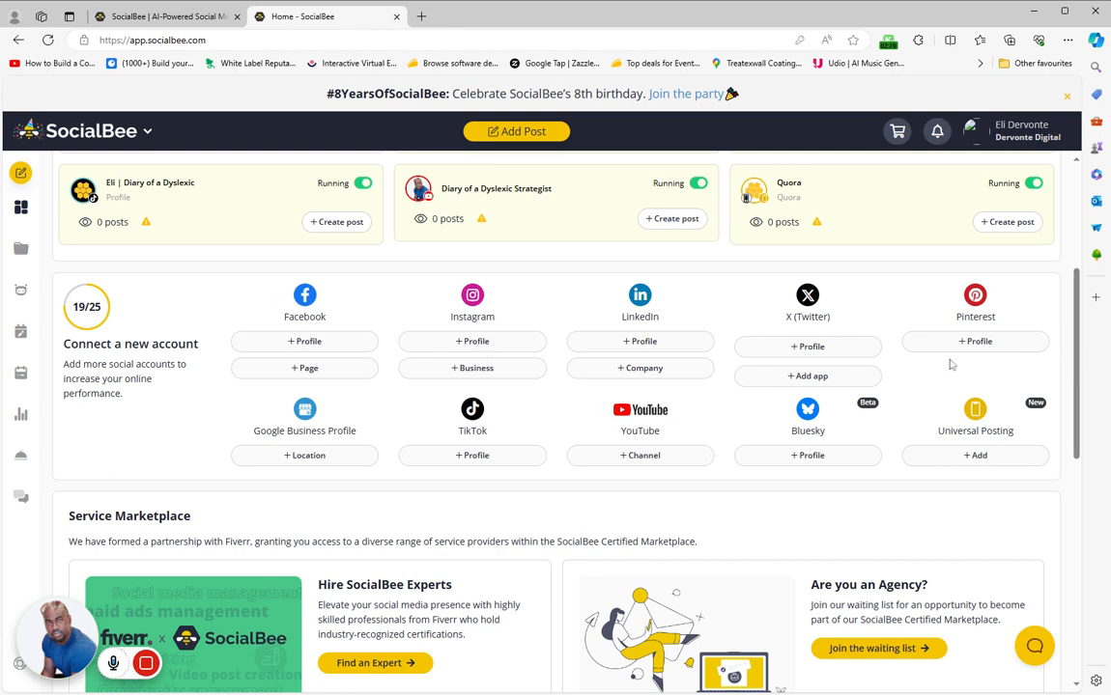
Review the dashboard's connected accounts, new-account options, Service Marketplace and SocialBee University sections
drag(1078, 379, 1063, 327)
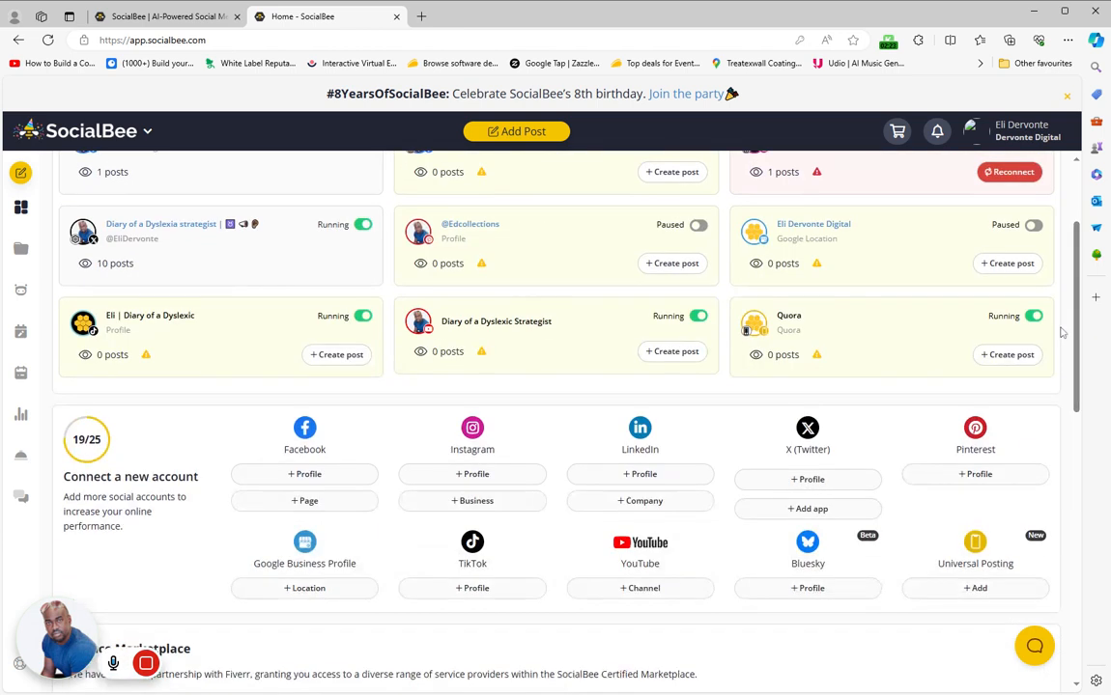
scroll(626, 531, down, 2)
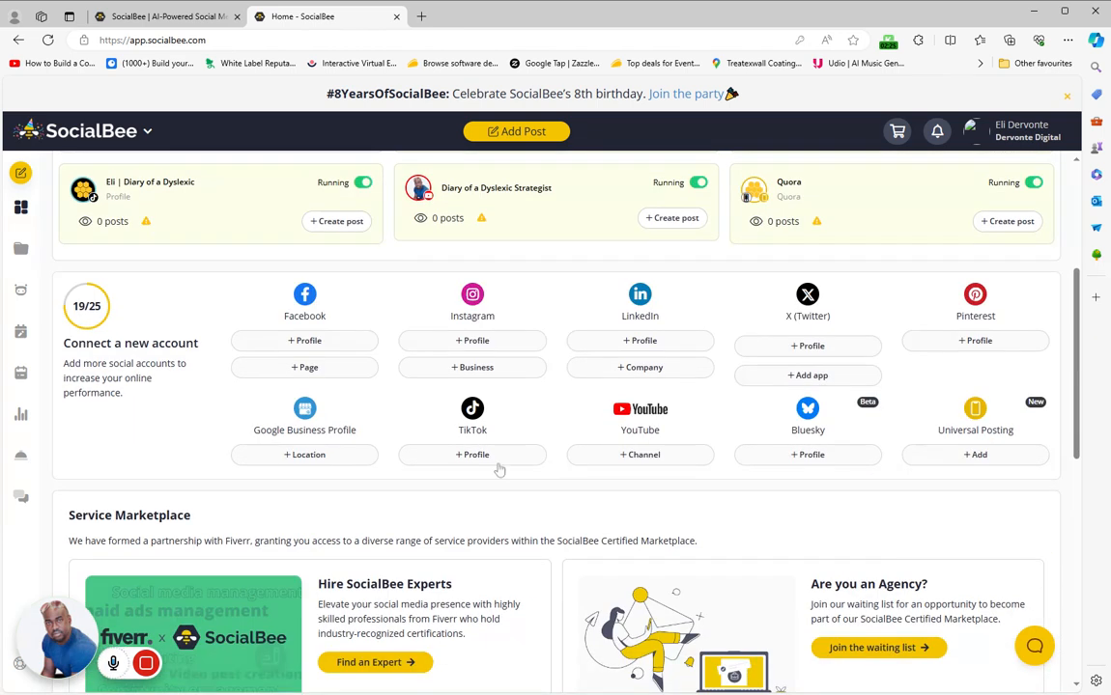
scroll(590, 435, down, 5)
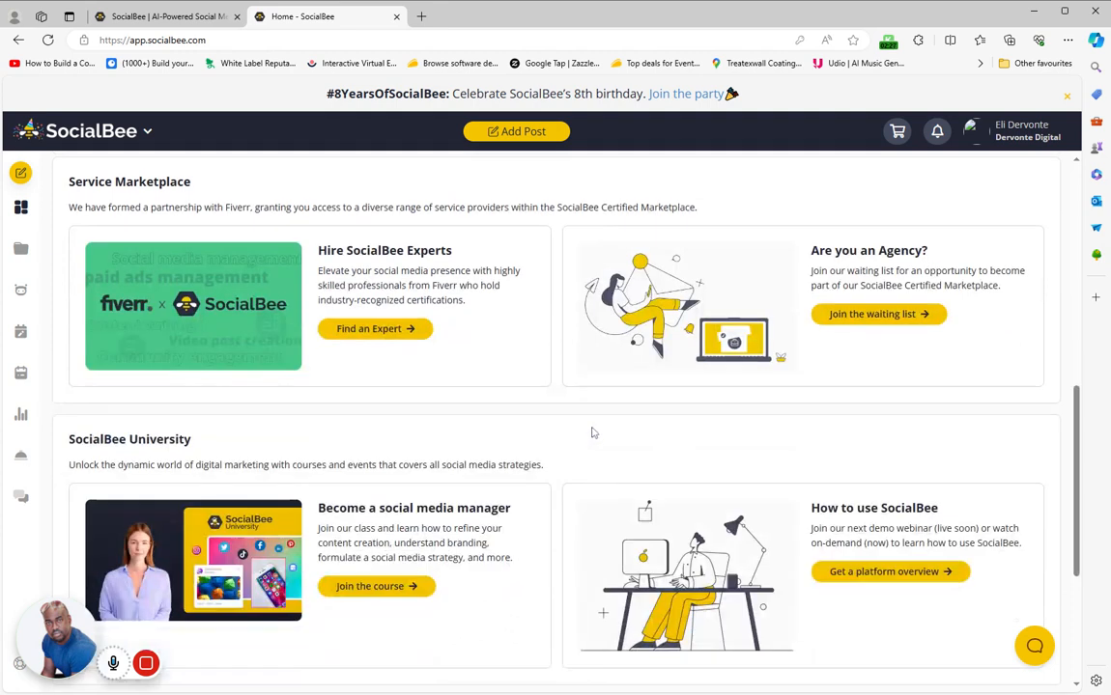
scroll(590, 434, up, 2)
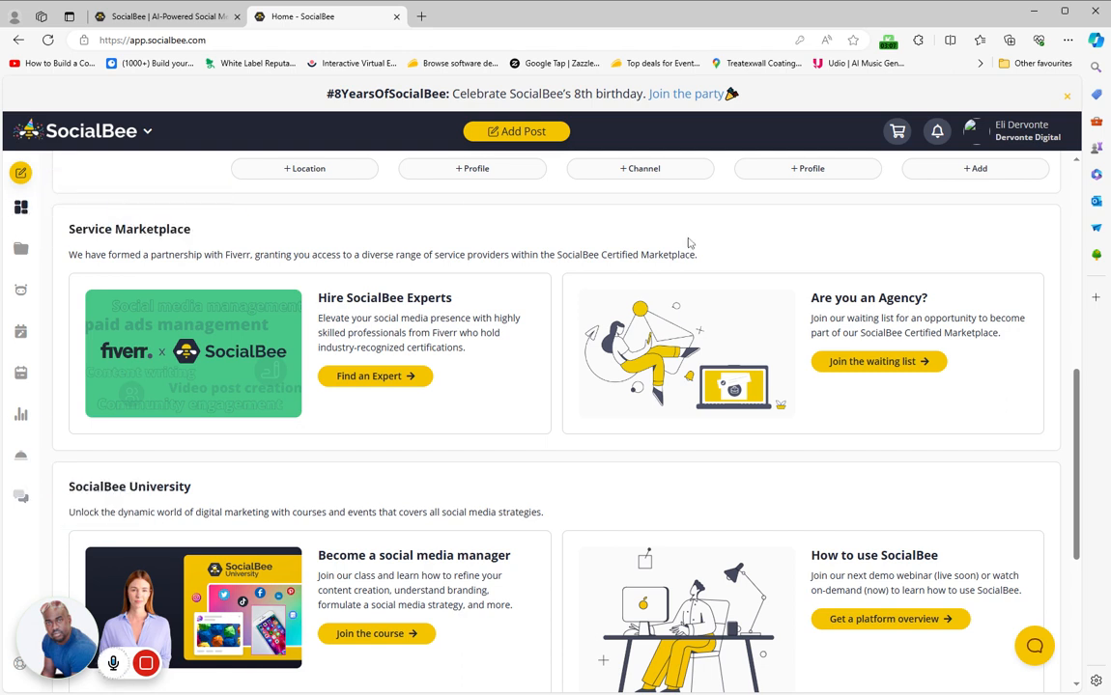
scroll(682, 290, down, 4)
scroll(682, 336, up, 8)
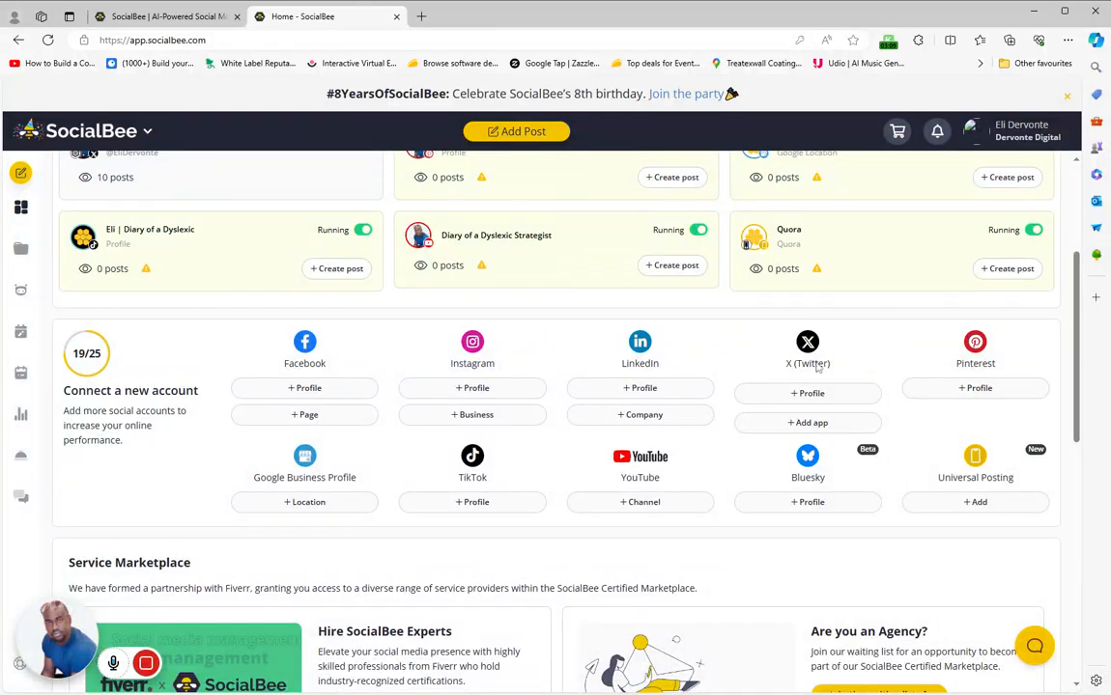
Open the content categories and look through all of the category cards
click(21, 248)
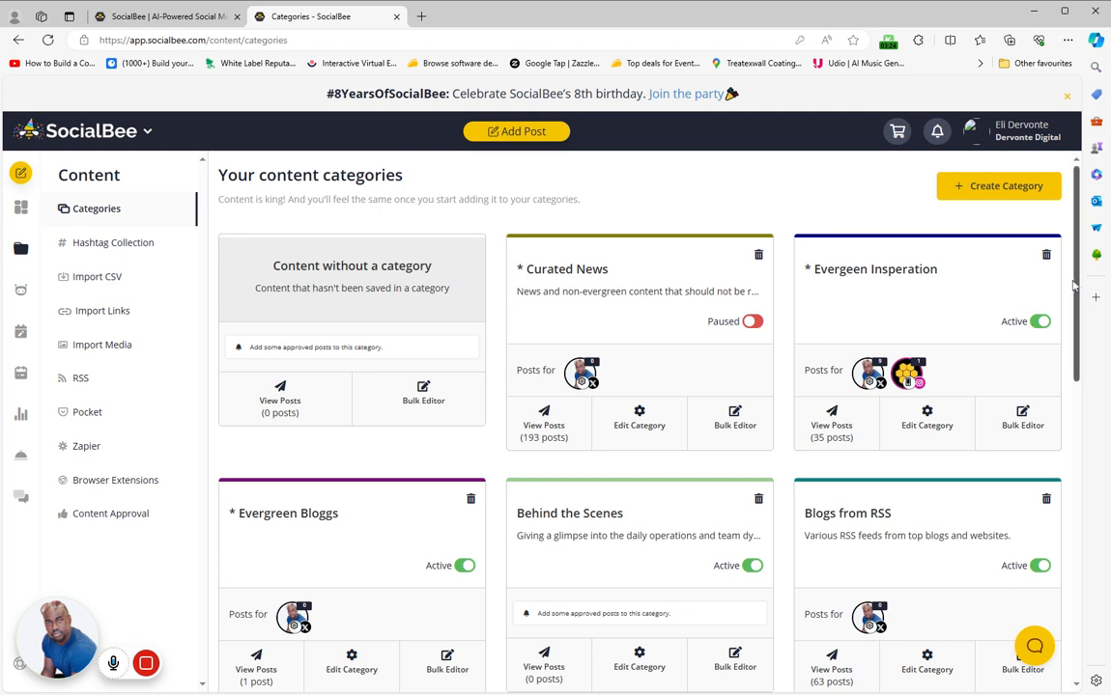
scroll(1077, 280, down, 1)
scroll(1082, 285, up, 1)
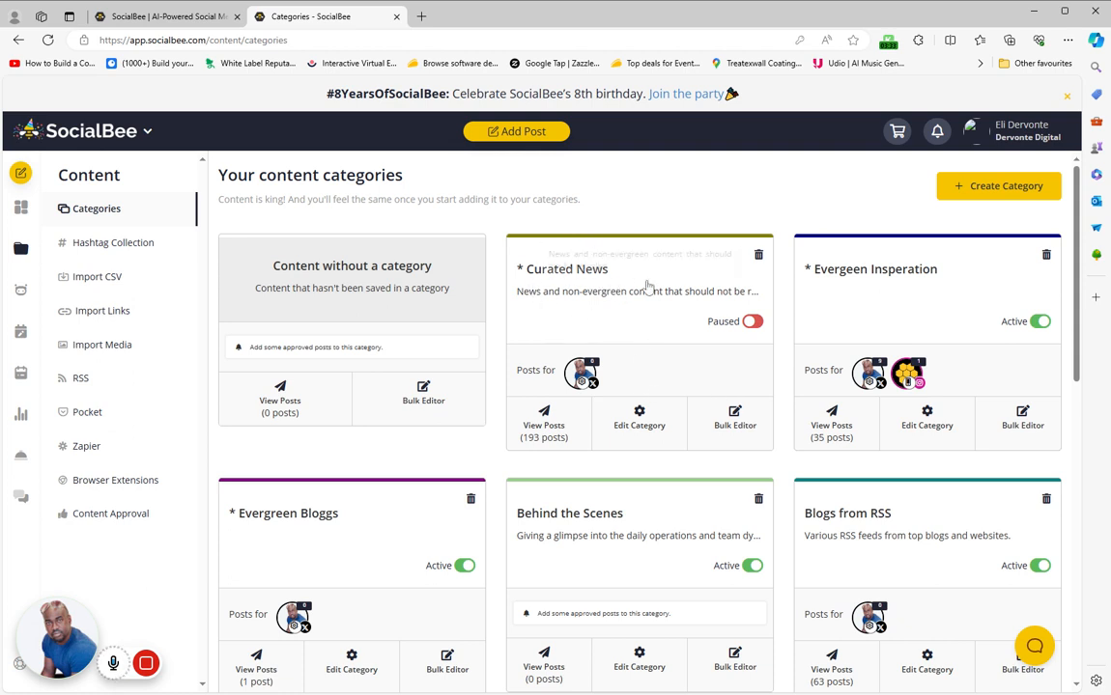
scroll(649, 350, down, 3)
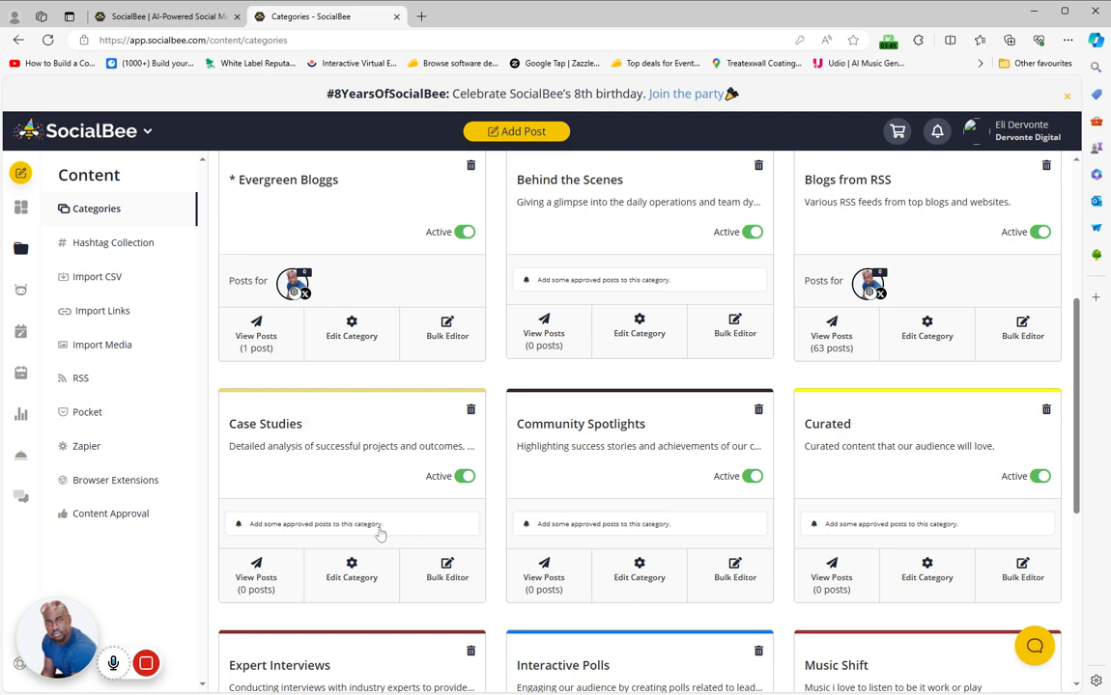
scroll(502, 550, down, 2)
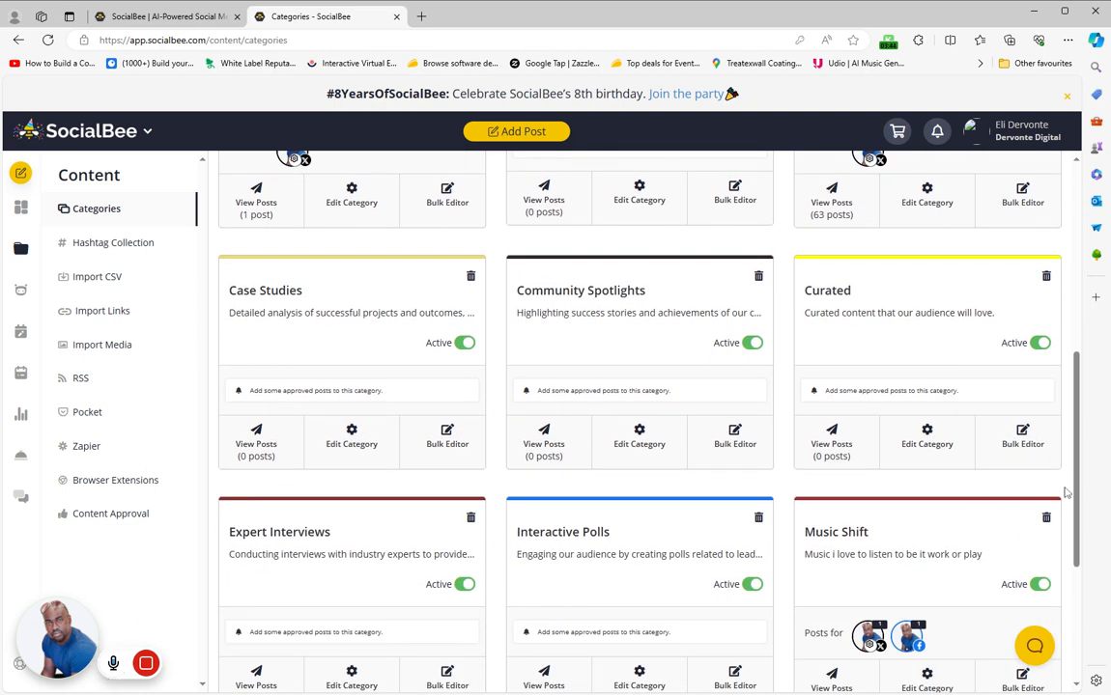
scroll(1066, 493, down, 4)
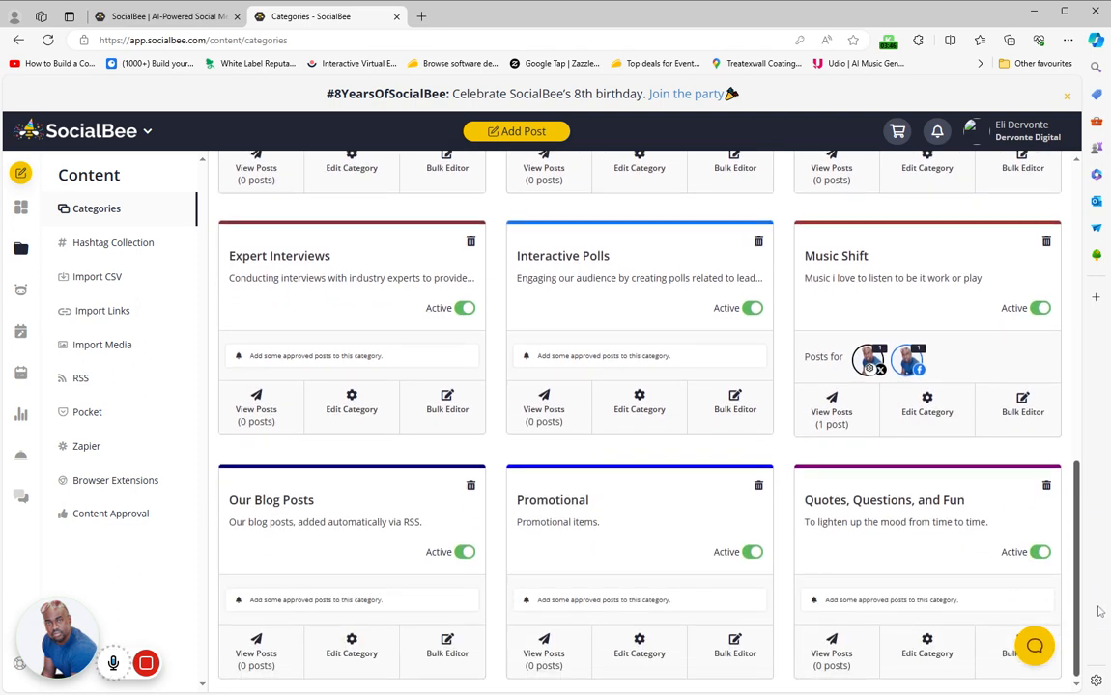
scroll(1098, 610, up, 10)
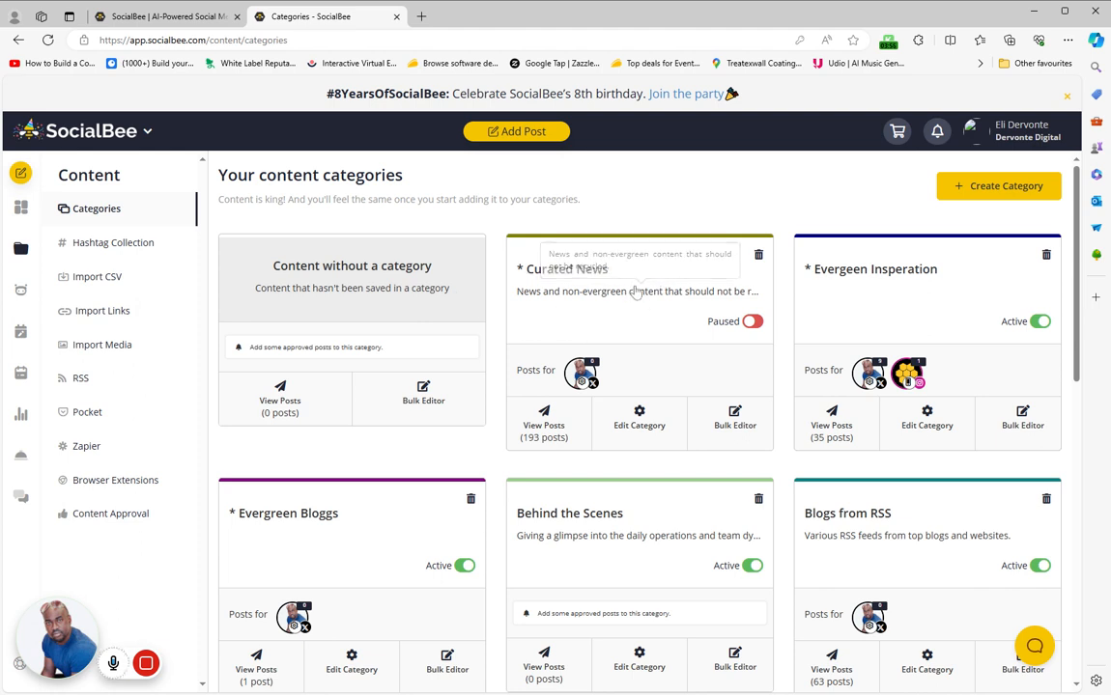
Open the Electioncast post in the Curated News category for editing and add the Pinterest, Facebook Page and TikTok profiles
click(627, 316)
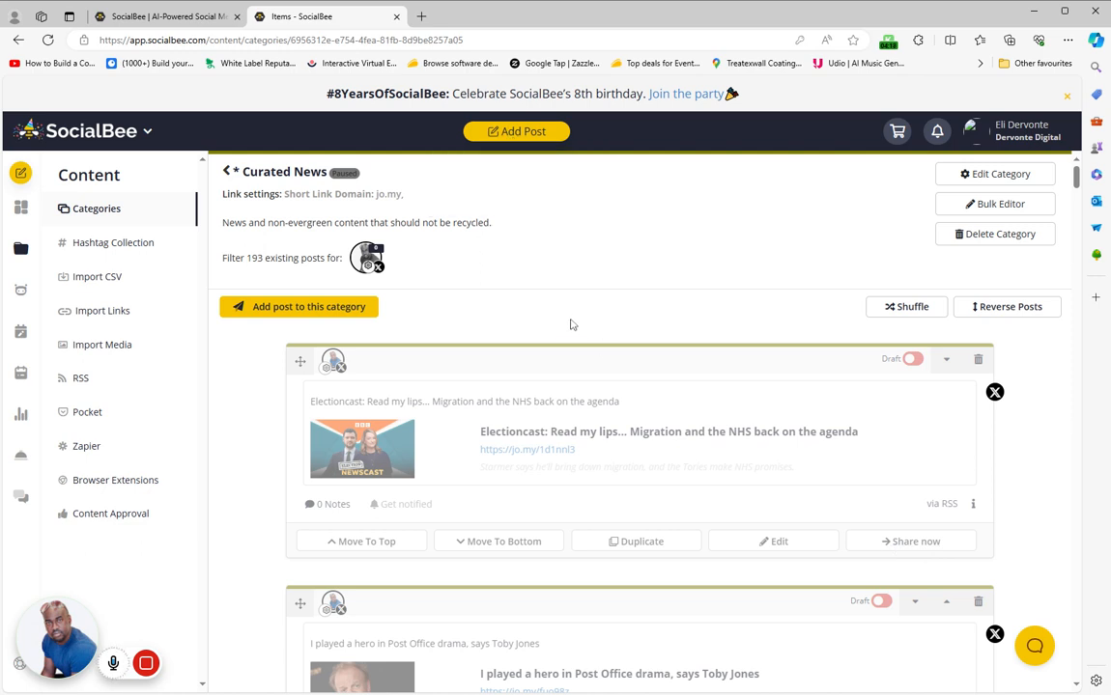
click(569, 368)
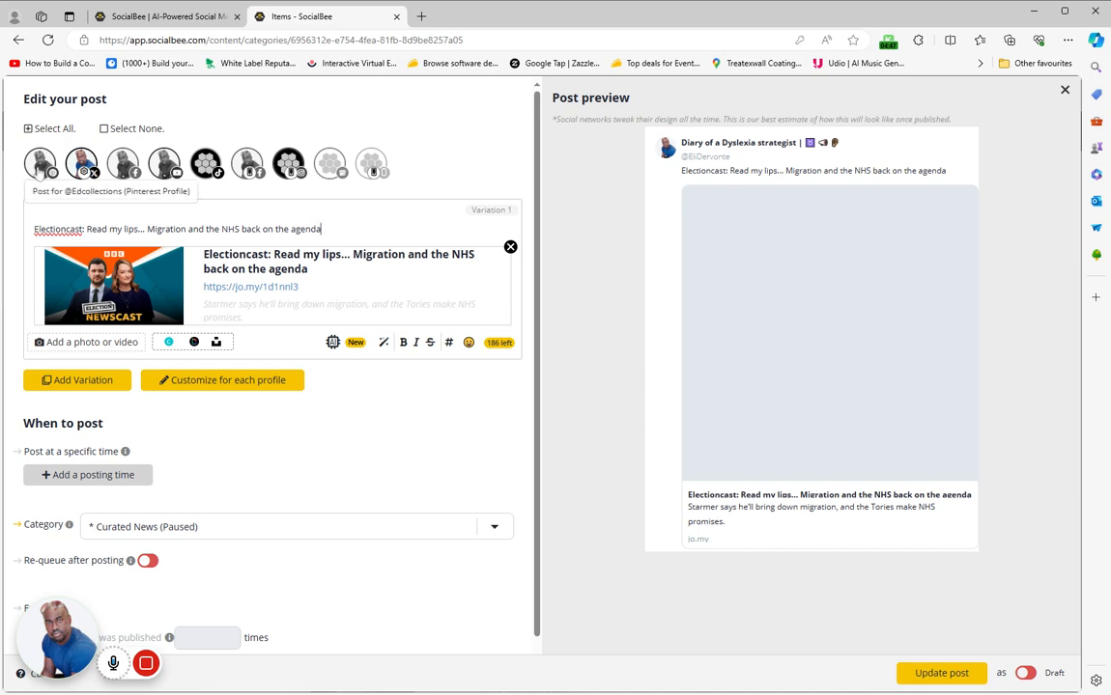
click(40, 164)
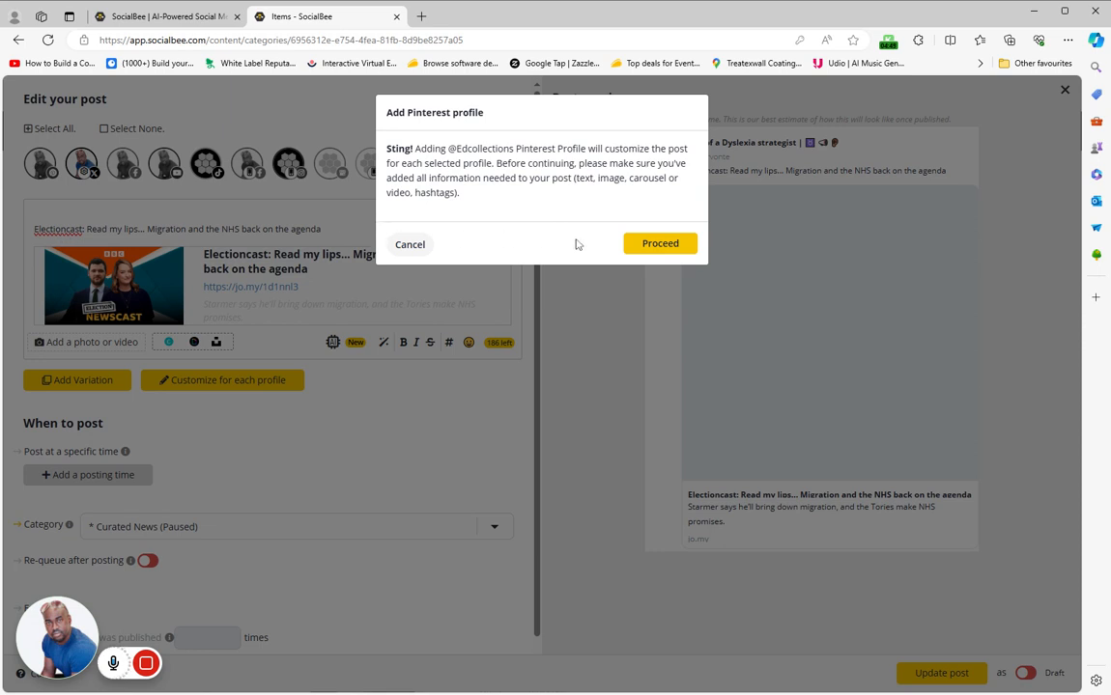
click(634, 245)
click(123, 164)
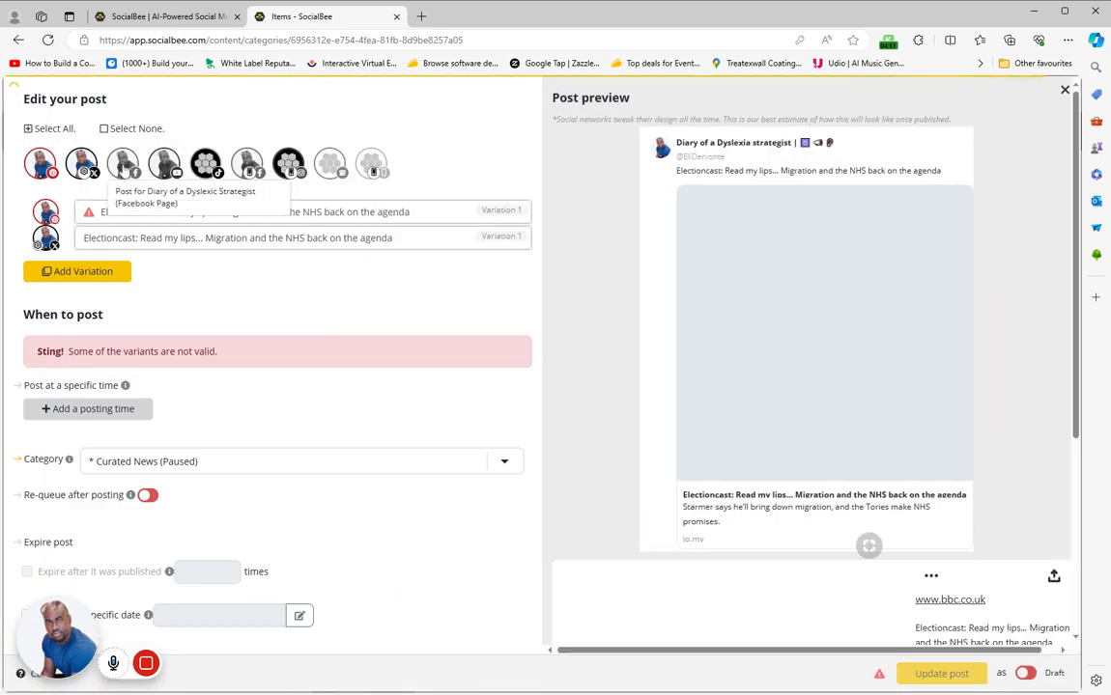
click(205, 165)
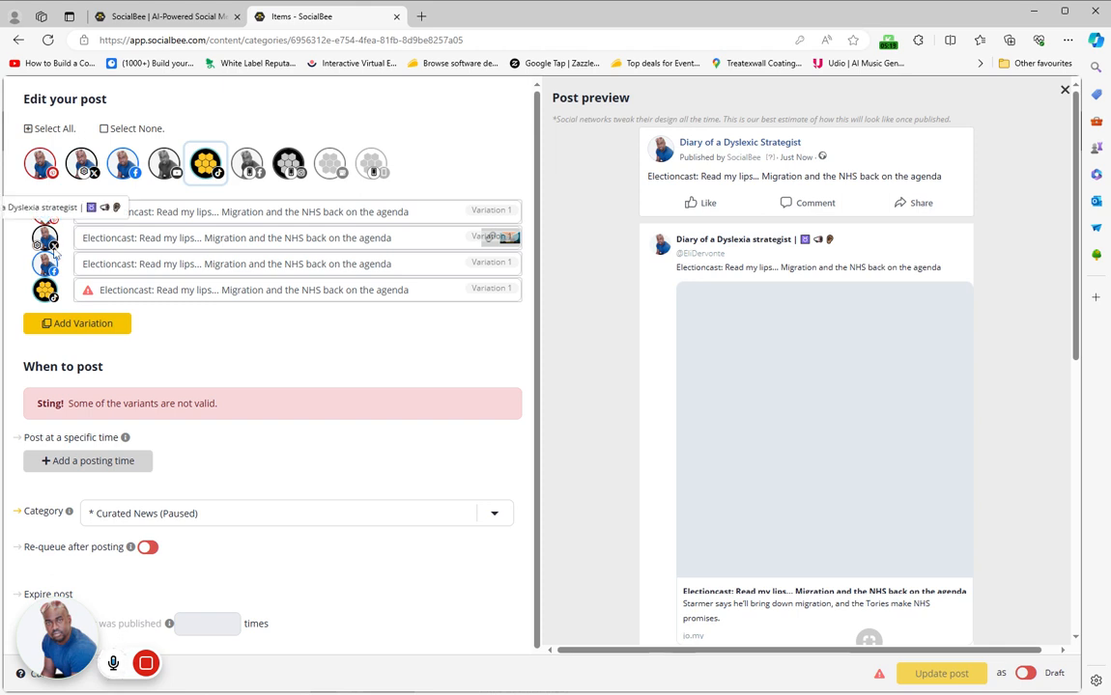
Deselect the post's TikTok, Facebook Page and X profiles and close the editor without updating the post
click(206, 164)
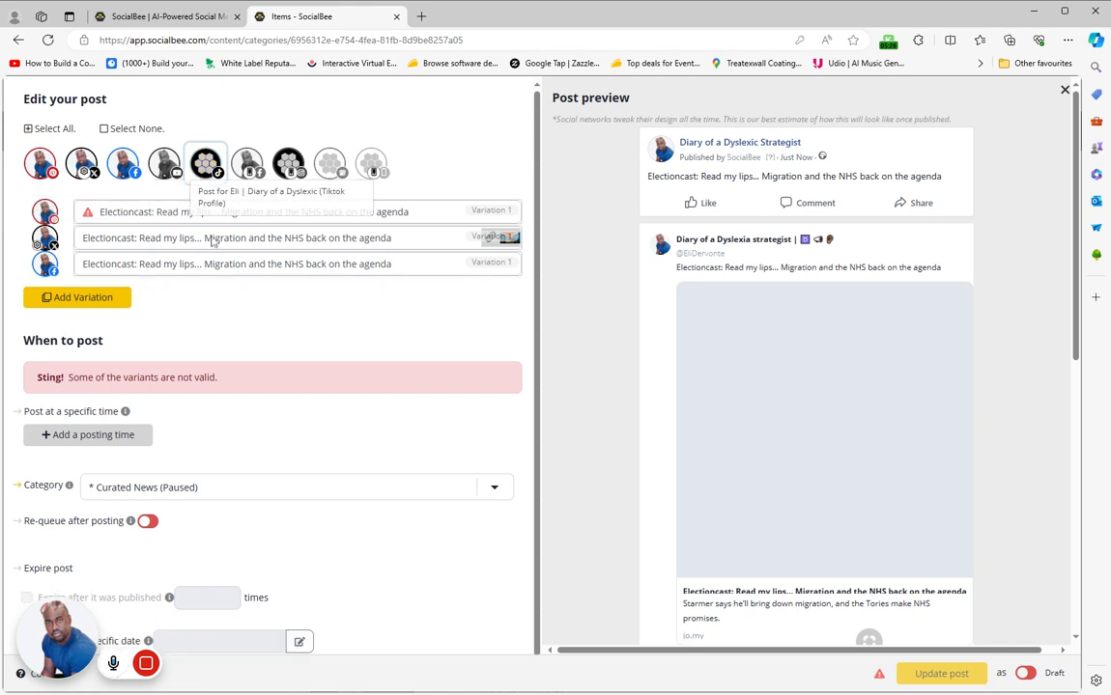
click(126, 172)
click(83, 170)
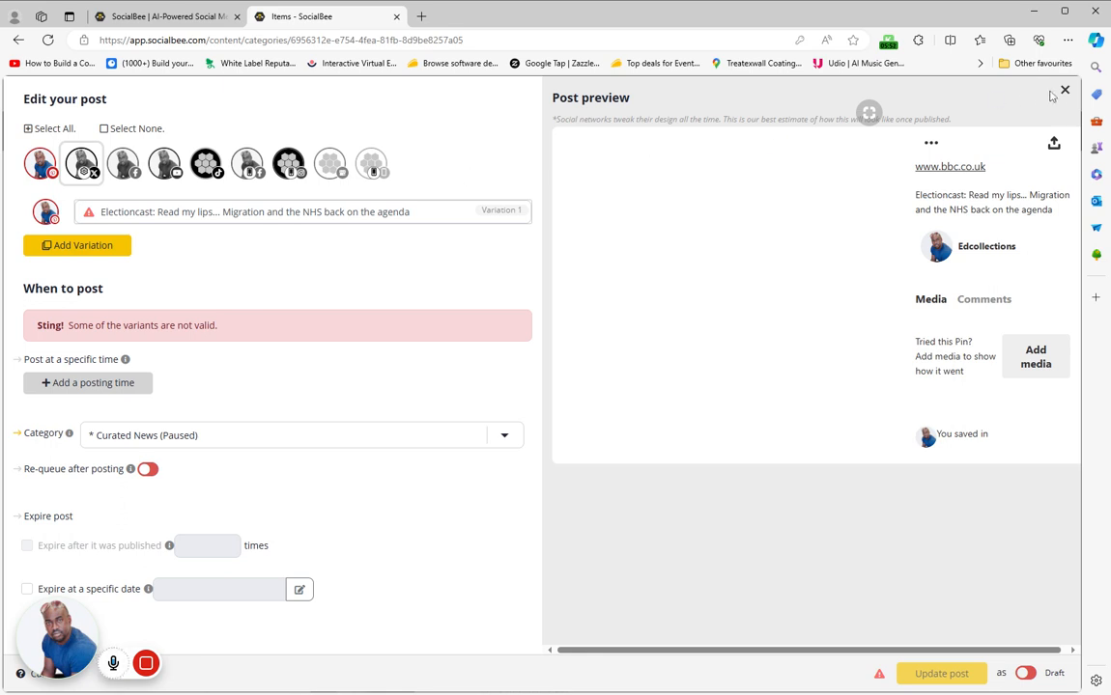
click(1064, 90)
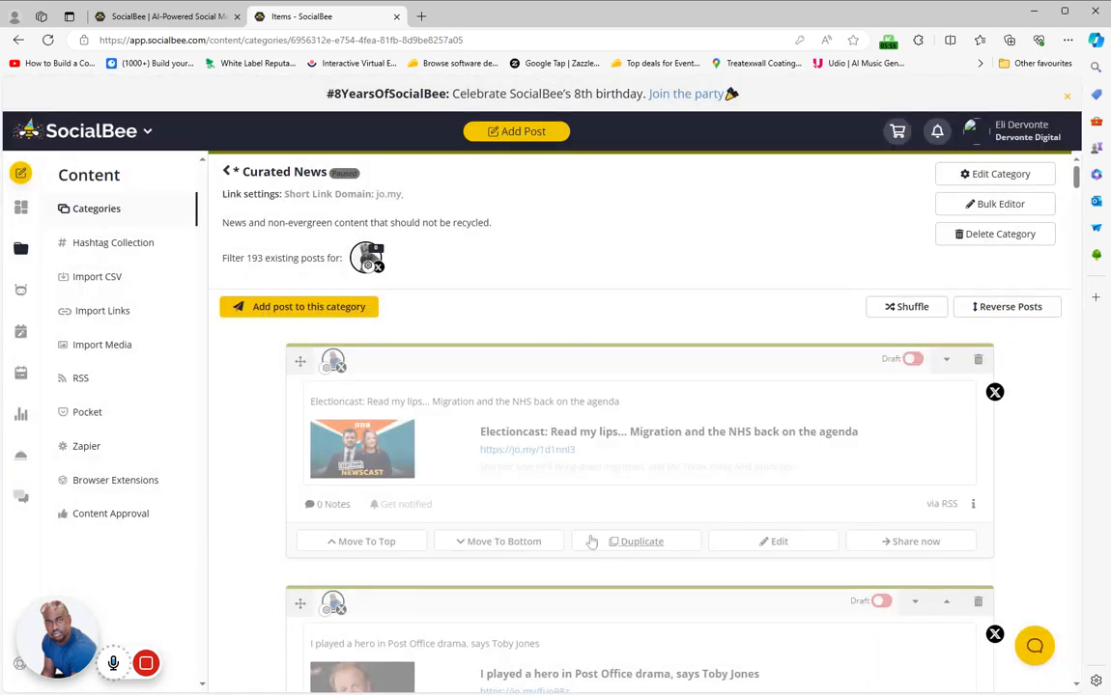
View the Social media copilot and the weekly Schedule Setup calendar, dismissing the rating request
click(23, 292)
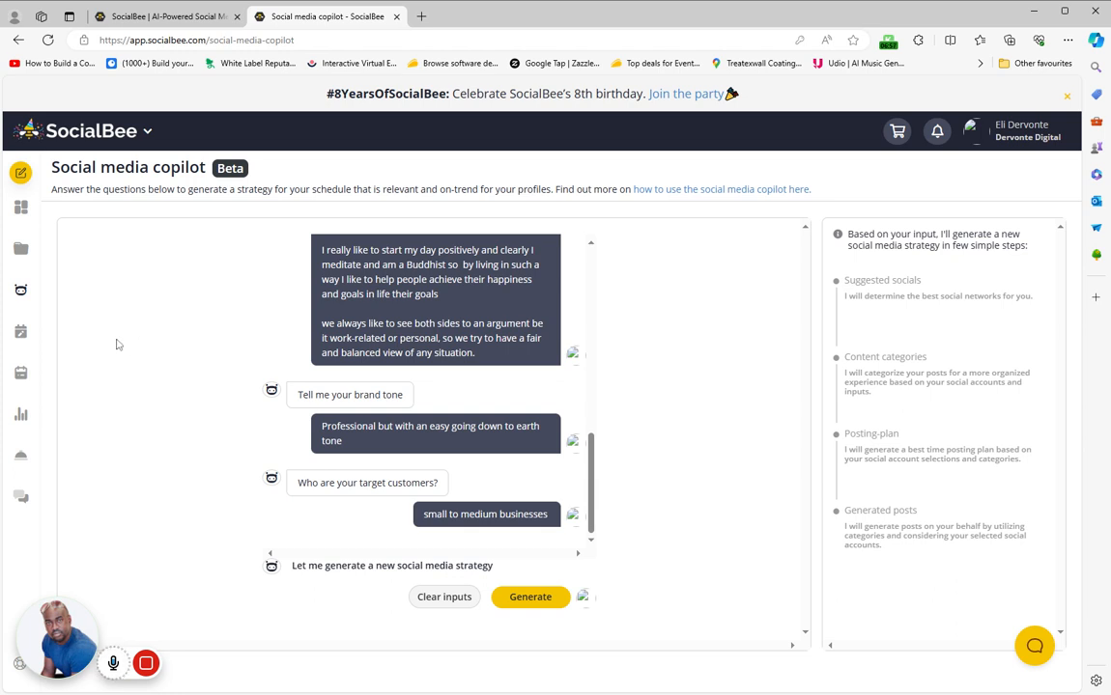
click(21, 333)
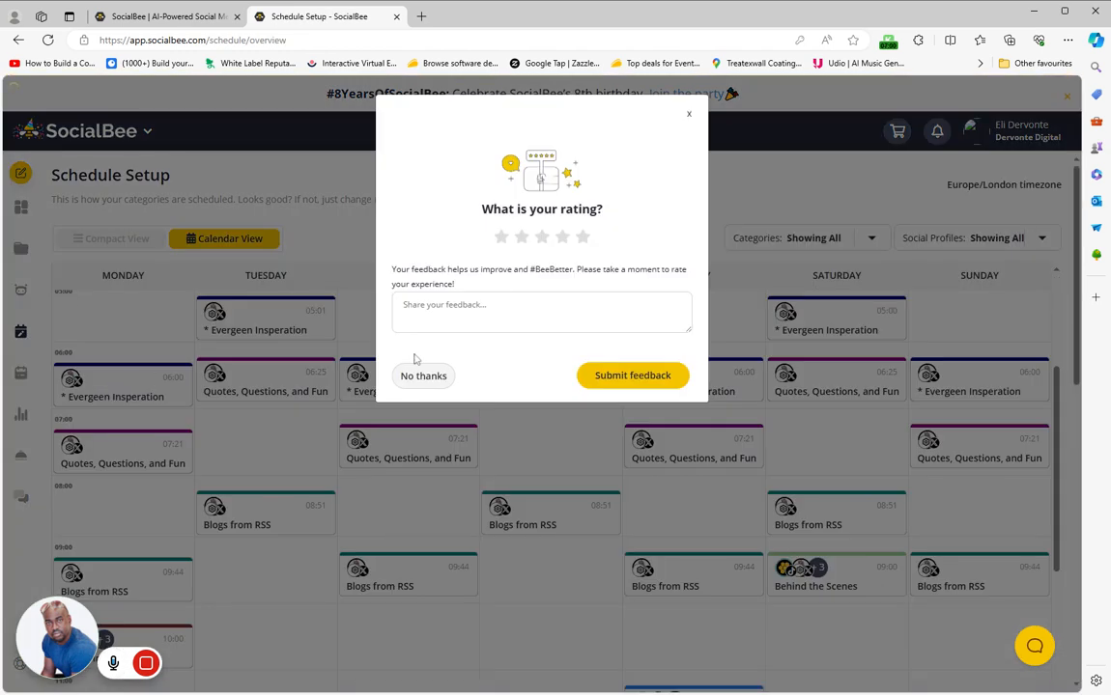
click(688, 115)
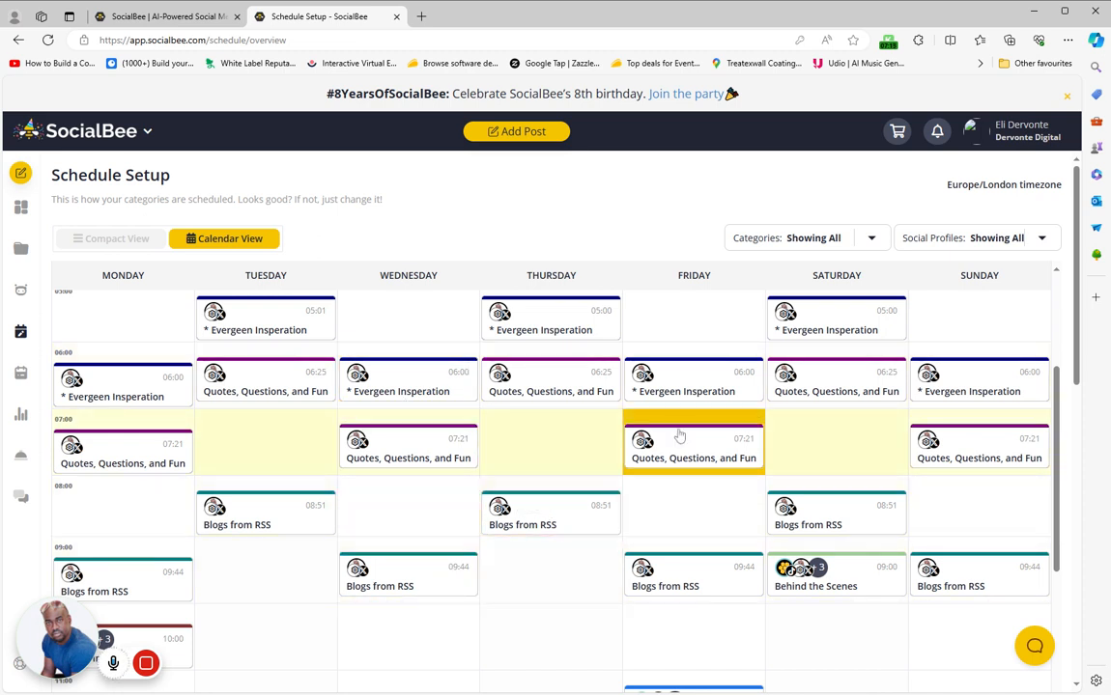
View the upcoming posts list and the Facebook page analytics for the last 14 days
click(21, 373)
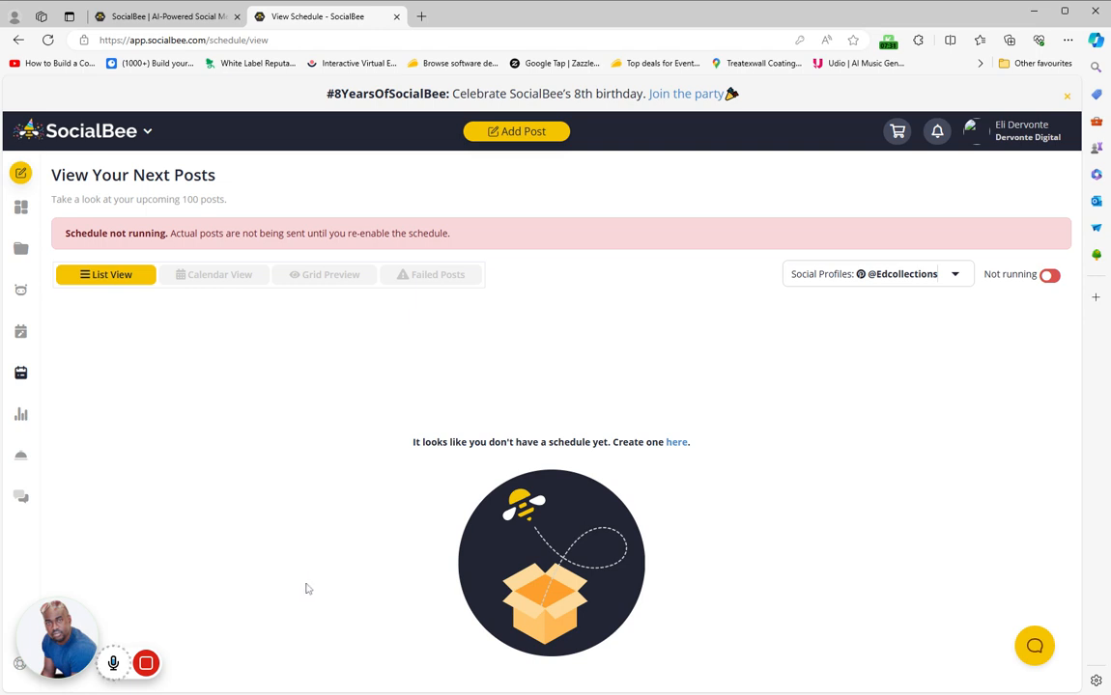
click(20, 414)
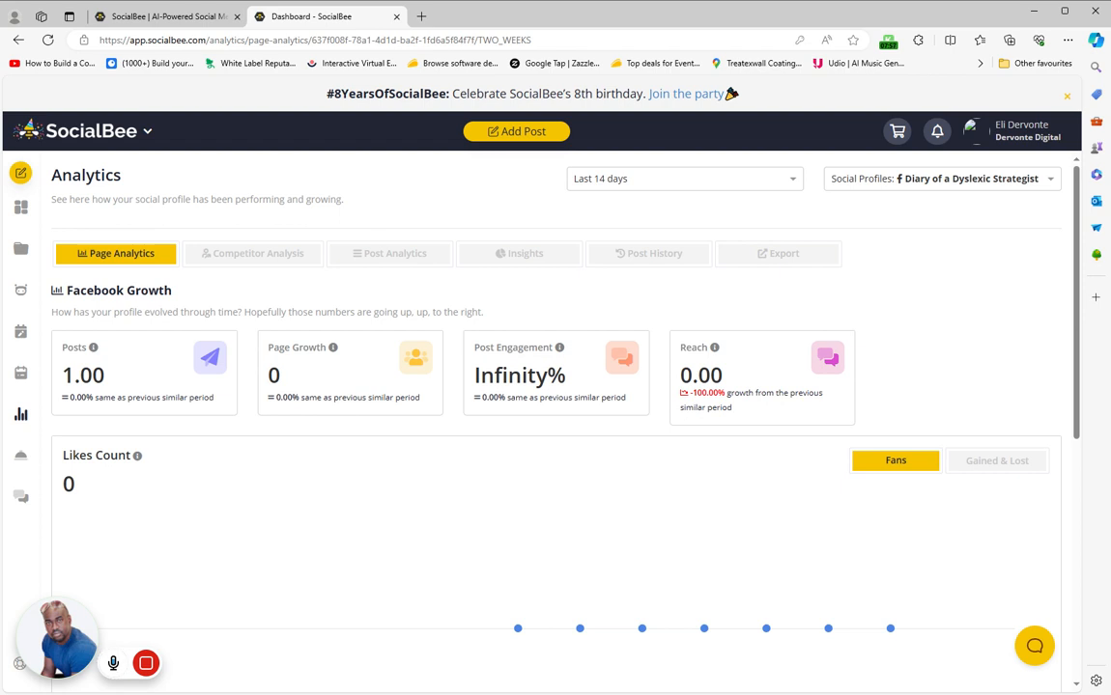
View the ConciergeBee services and the Engage dashboard's Twitter board, and return to the home dashboard
click(20, 455)
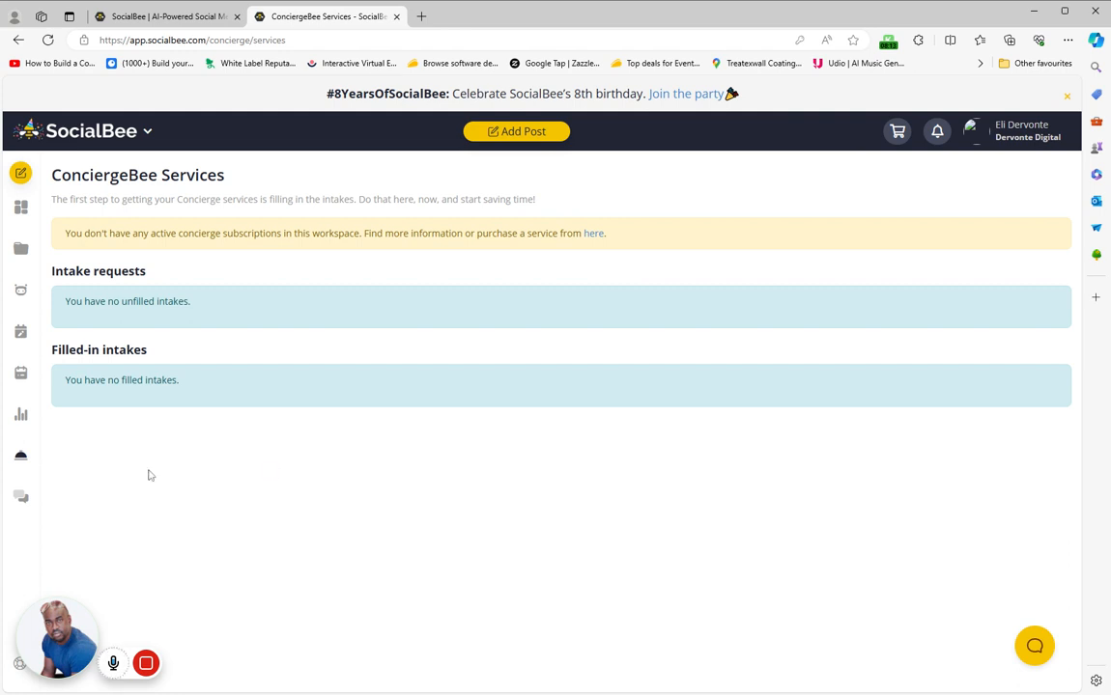
click(21, 497)
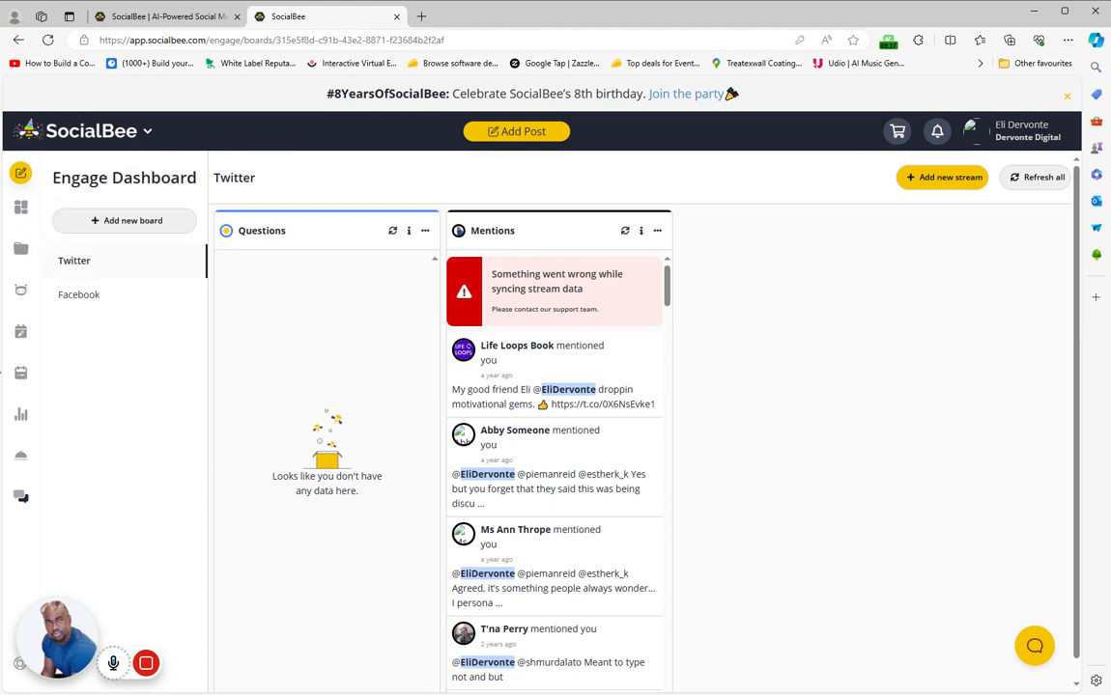
click(21, 206)
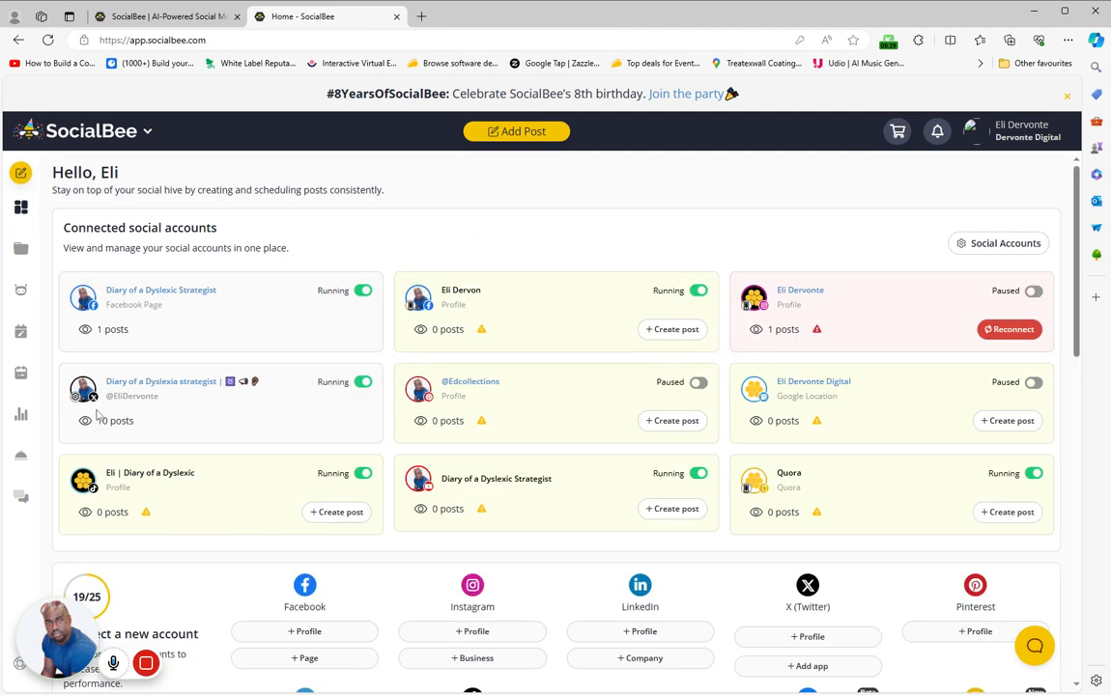